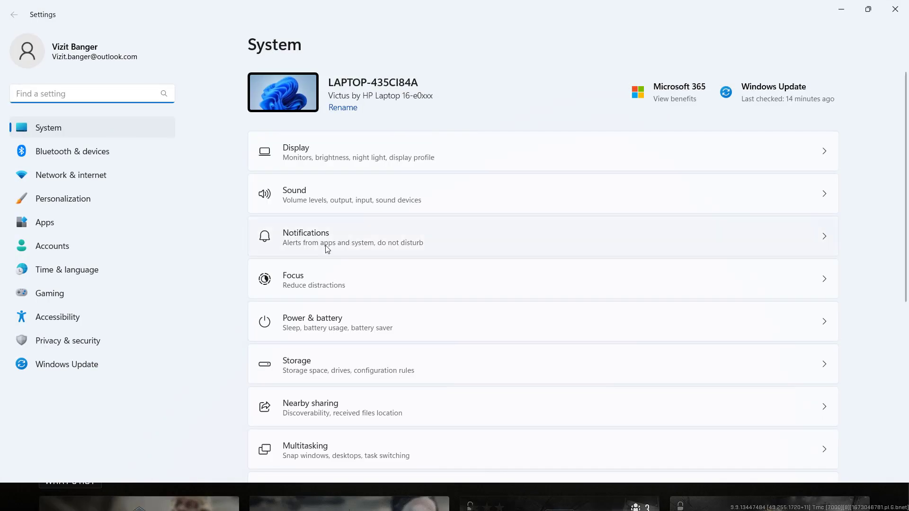
- Review Microphone permissions under Privacy & security, toggling Desktop App Web Viewer on then back off
{"action": "left_click", "coordinate": [92, 341]}
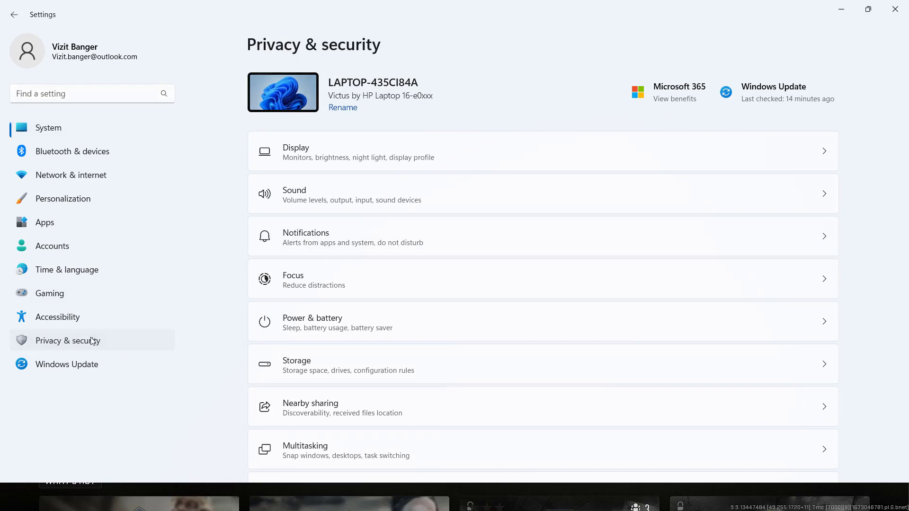
{"action": "scroll", "coordinate": [461, 263], "scroll_direction": "down", "scroll_amount": 5}
{"action": "scroll", "coordinate": [469, 265], "scroll_direction": "down", "scroll_amount": 5}
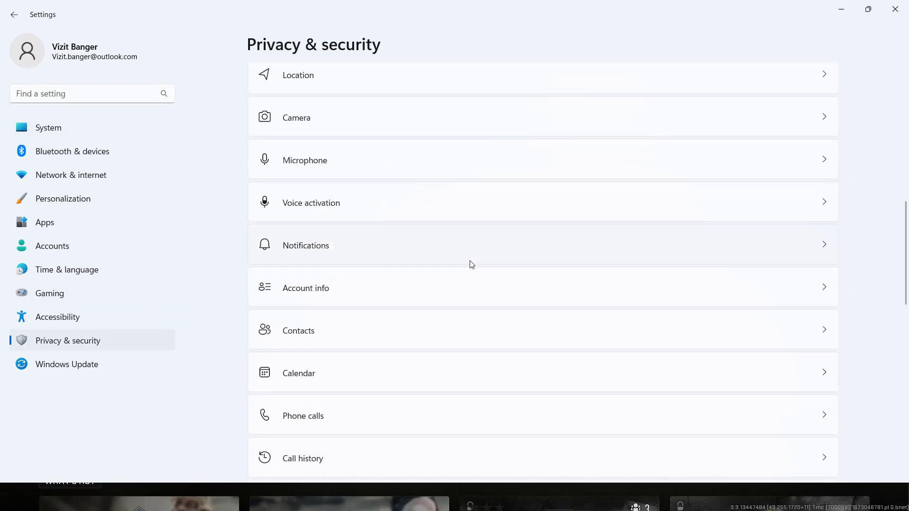
{"action": "left_click", "coordinate": [410, 174]}
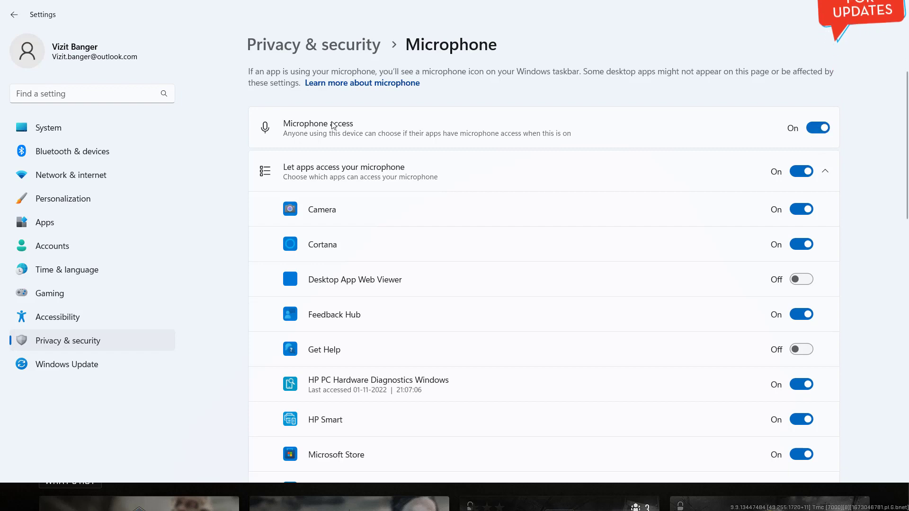
{"action": "scroll", "coordinate": [668, 214], "scroll_direction": "down", "scroll_amount": 5}
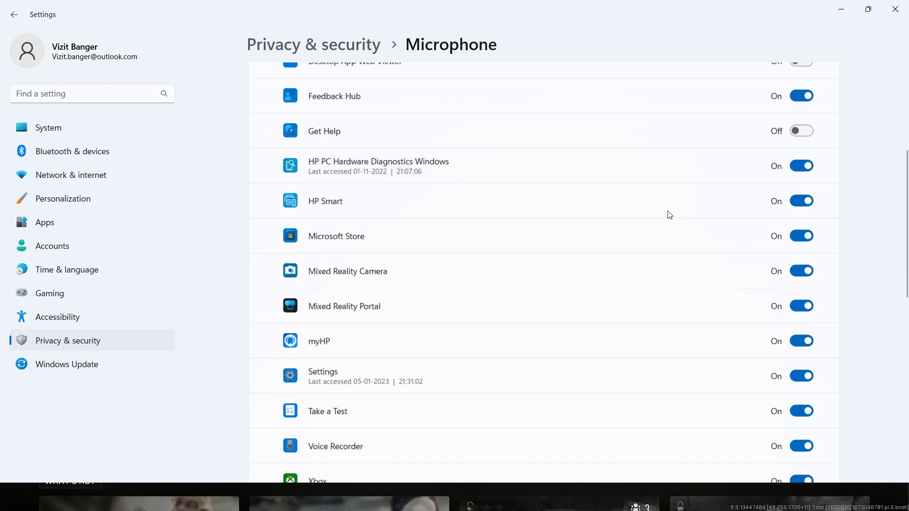
{"action": "scroll", "coordinate": [771, 276], "scroll_direction": "up", "scroll_amount": 4}
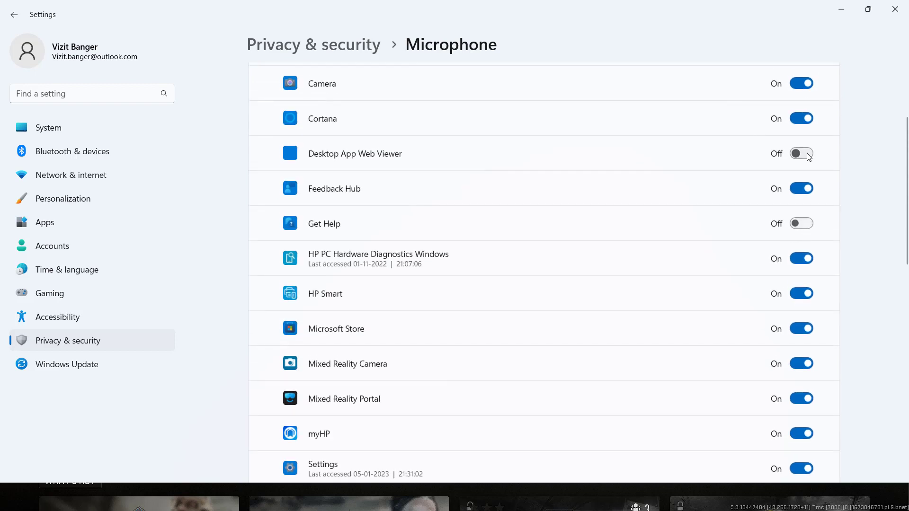
{"action": "left_click", "coordinate": [807, 157]}
{"action": "left_click", "coordinate": [796, 157]}
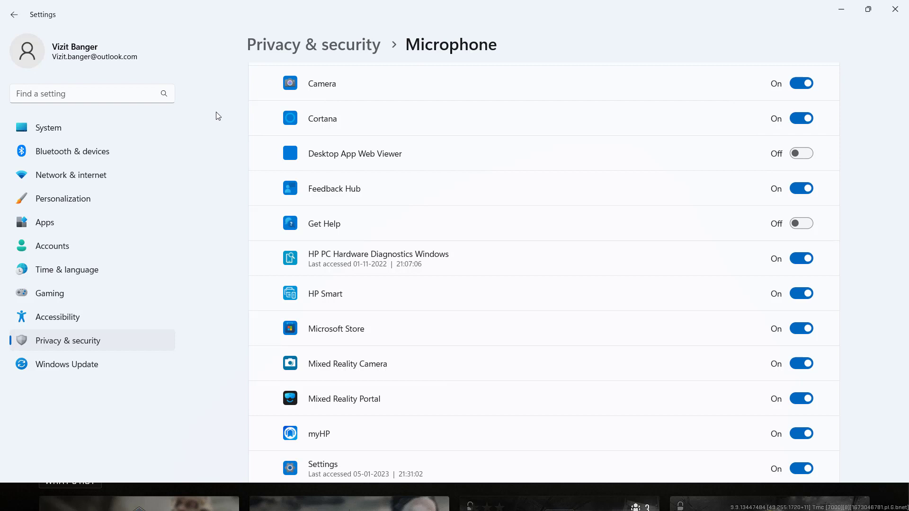
- Launch Control Panel from a Start menu search for 'control'
{"action": "key", "text": "super"}
{"action": "type", "text": "c"}
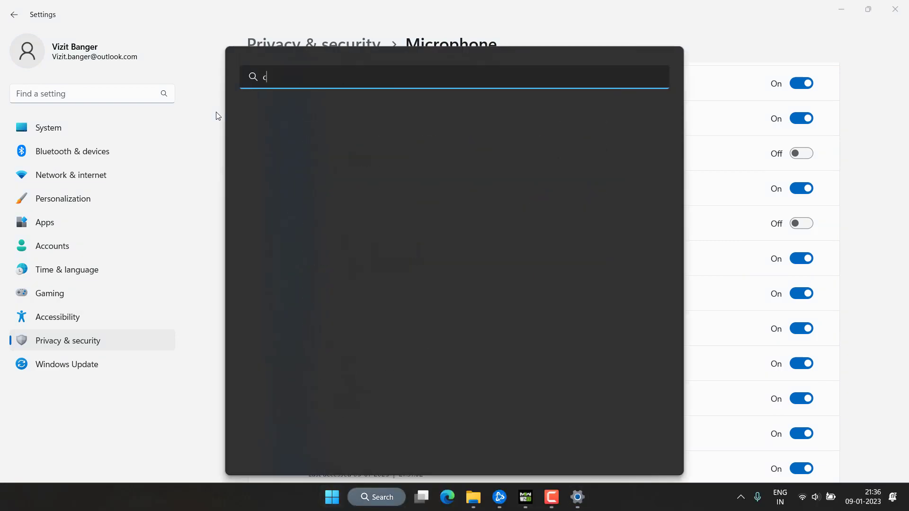
{"action": "type", "text": "ontrol"}
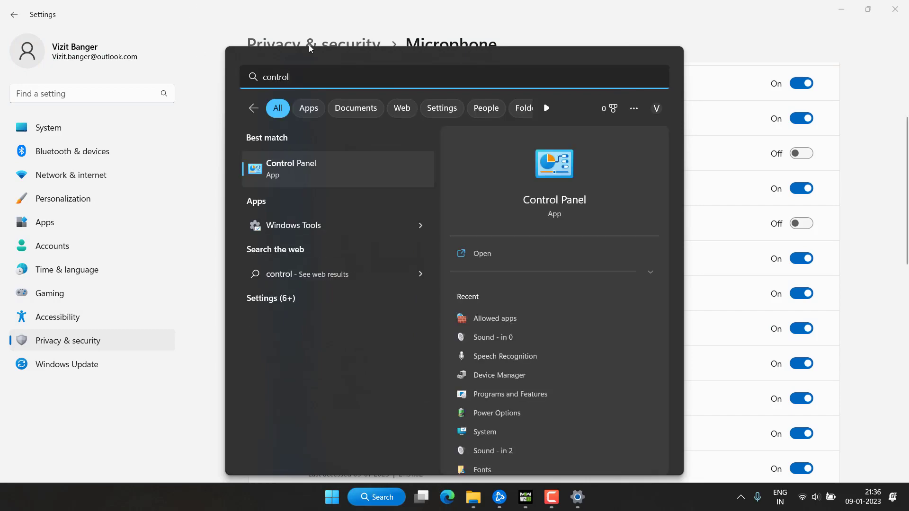
{"action": "left_click", "coordinate": [352, 180]}
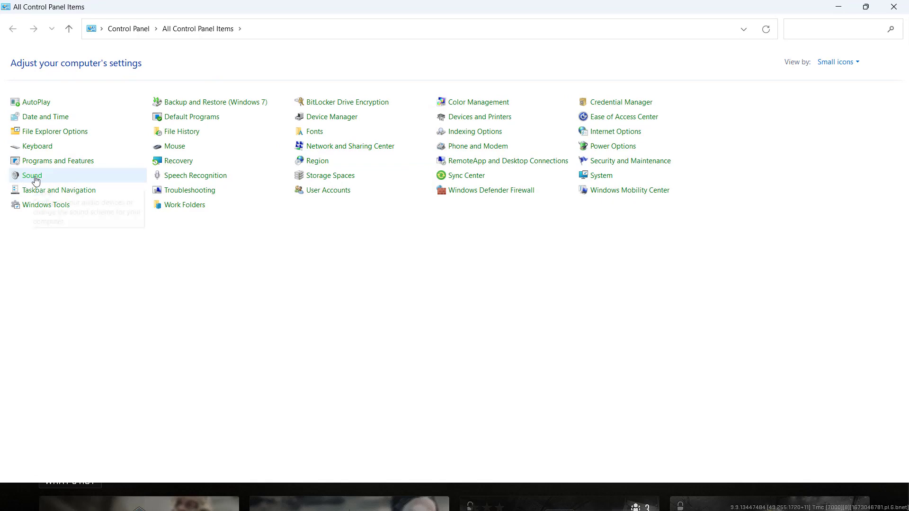
- In Sound's Recording devices, inspect Microphone Array then select Headset Microphone, the default
{"action": "left_click", "coordinate": [32, 177]}
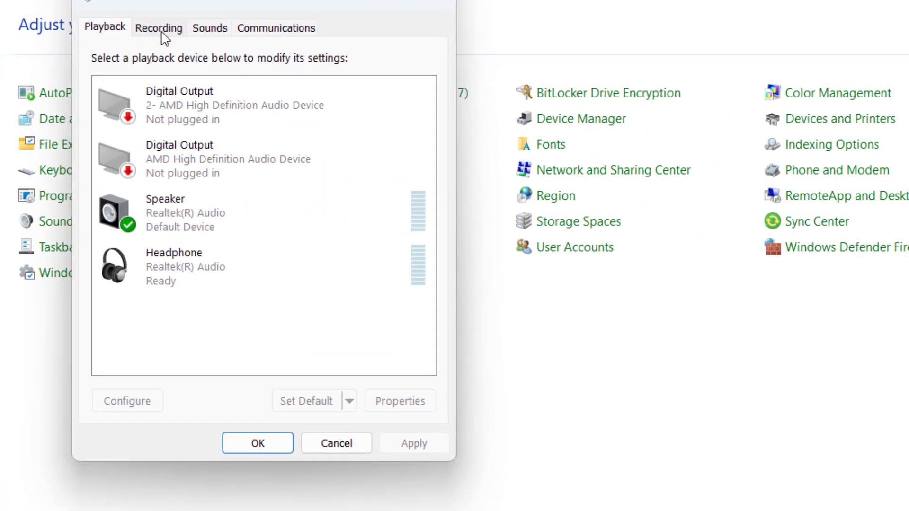
{"action": "left_click", "coordinate": [161, 32]}
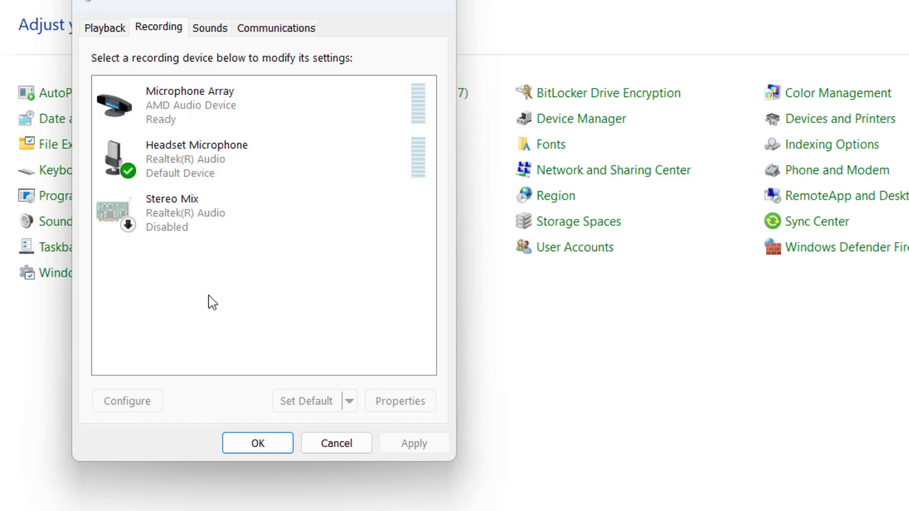
{"action": "left_click", "coordinate": [193, 106]}
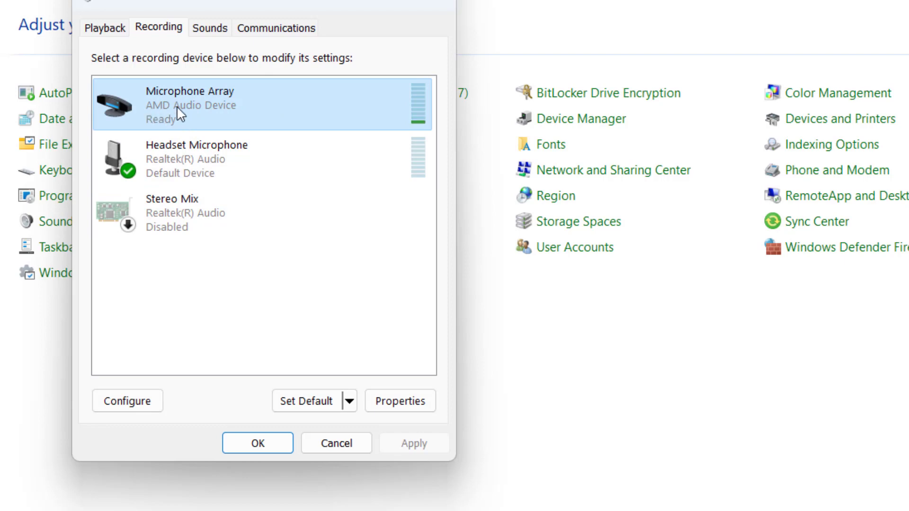
{"action": "right_click", "coordinate": [177, 113]}
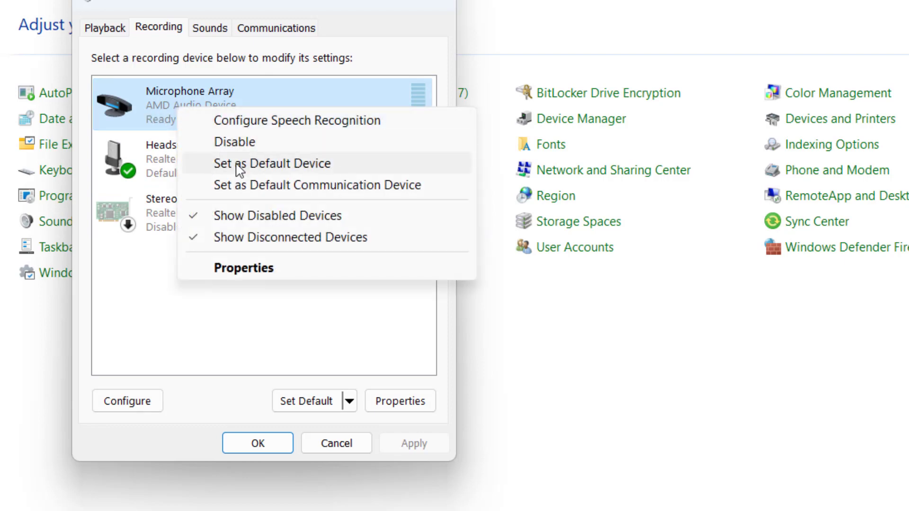
{"action": "left_click", "coordinate": [130, 161]}
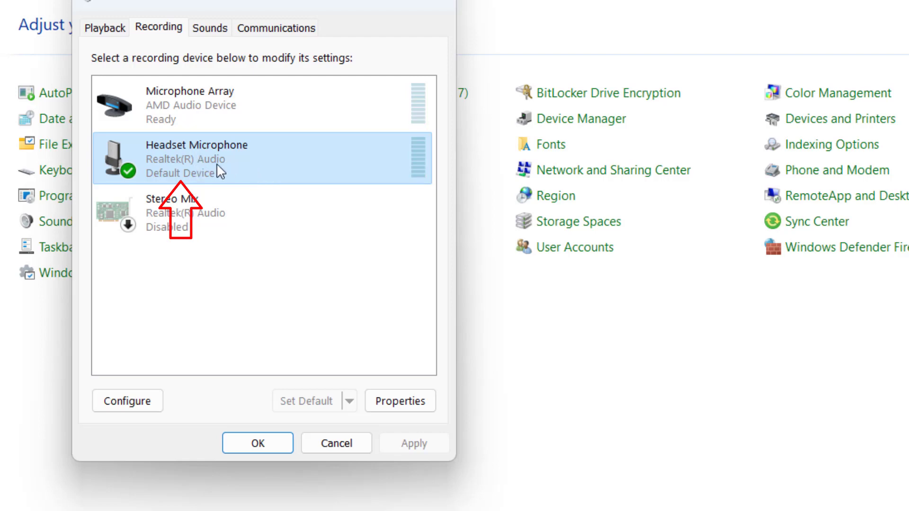
- Disallow applications taking exclusive control of the Headset Microphone, apply, and close Sound
{"action": "left_click", "coordinate": [405, 403]}
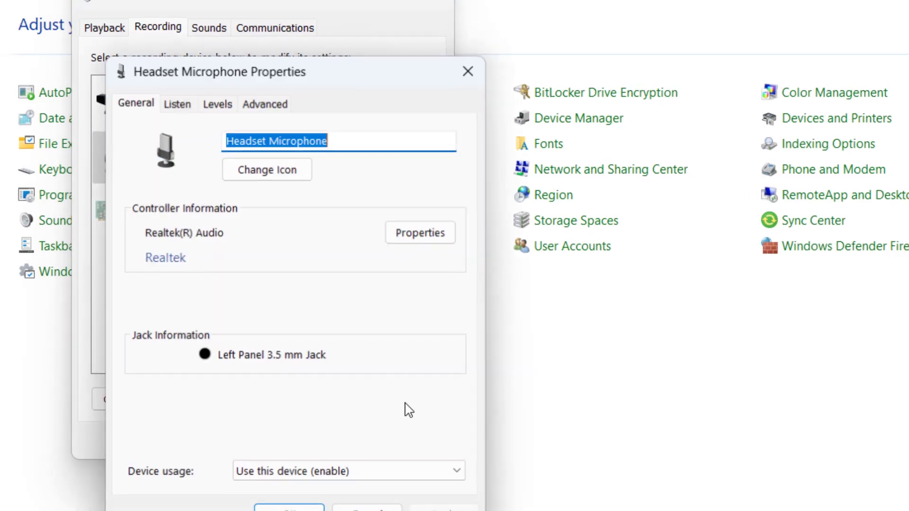
{"action": "left_click", "coordinate": [234, 97]}
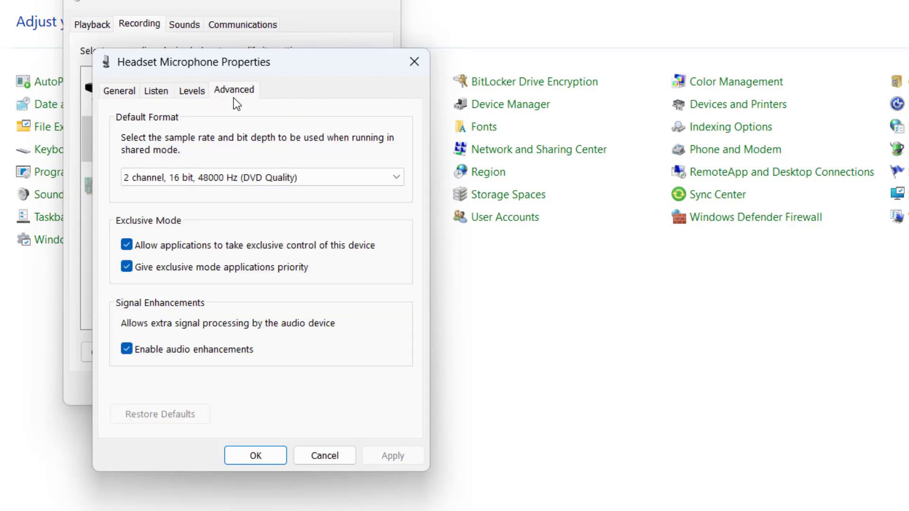
{"action": "left_click", "coordinate": [191, 247]}
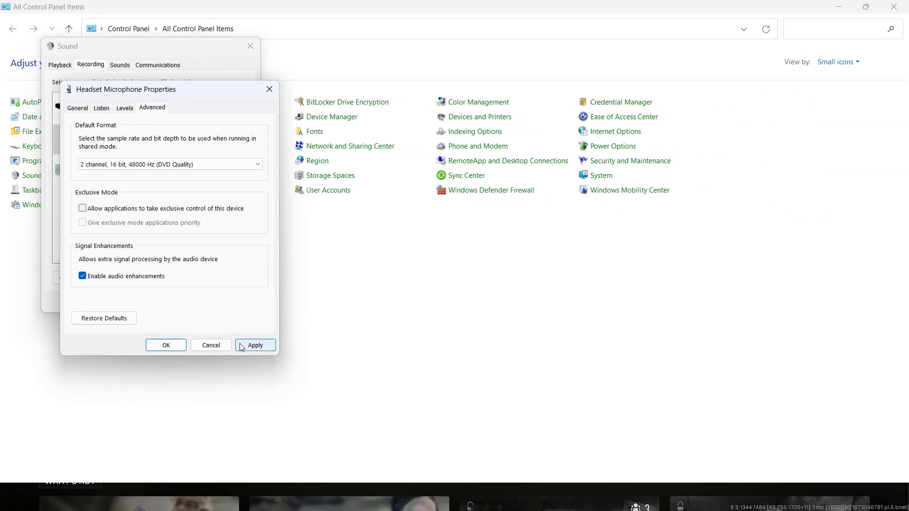
{"action": "left_click", "coordinate": [253, 345]}
{"action": "left_click", "coordinate": [167, 346]}
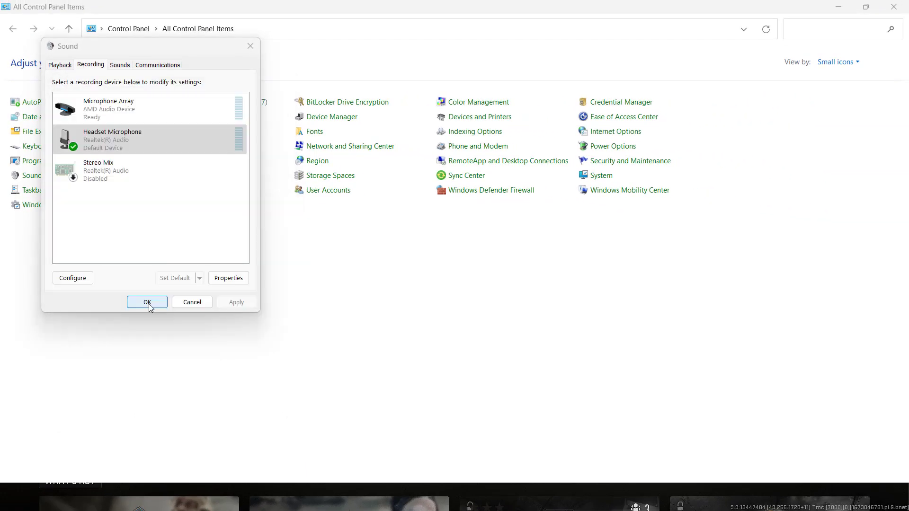
{"action": "left_click", "coordinate": [147, 302]}
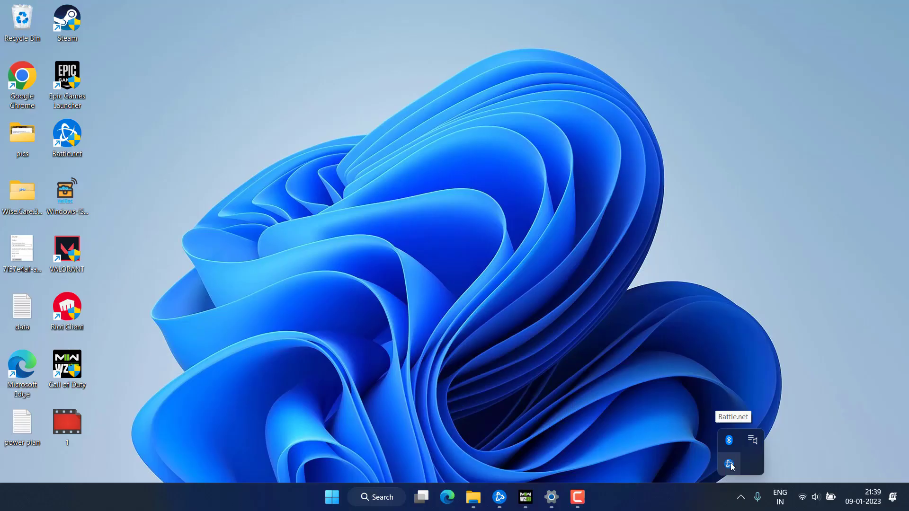
- Bring up Battle.net's Voice Chat settings from the Modern Warfare II game page
{"action": "left_click", "coordinate": [731, 465]}
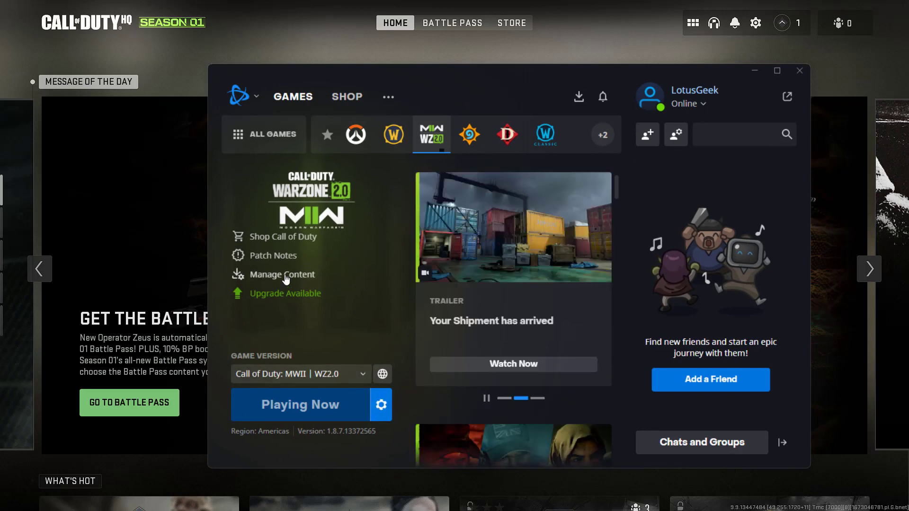
{"action": "left_click", "coordinate": [381, 405]}
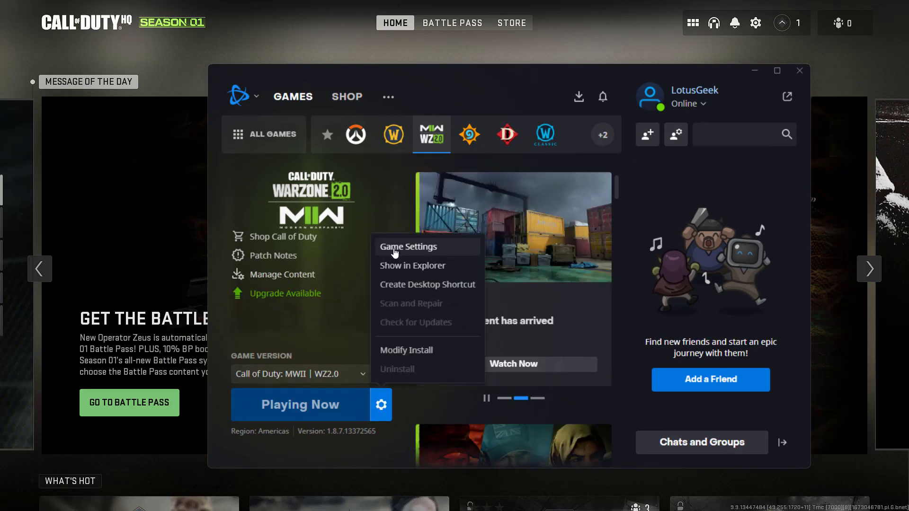
{"action": "left_click", "coordinate": [409, 248]}
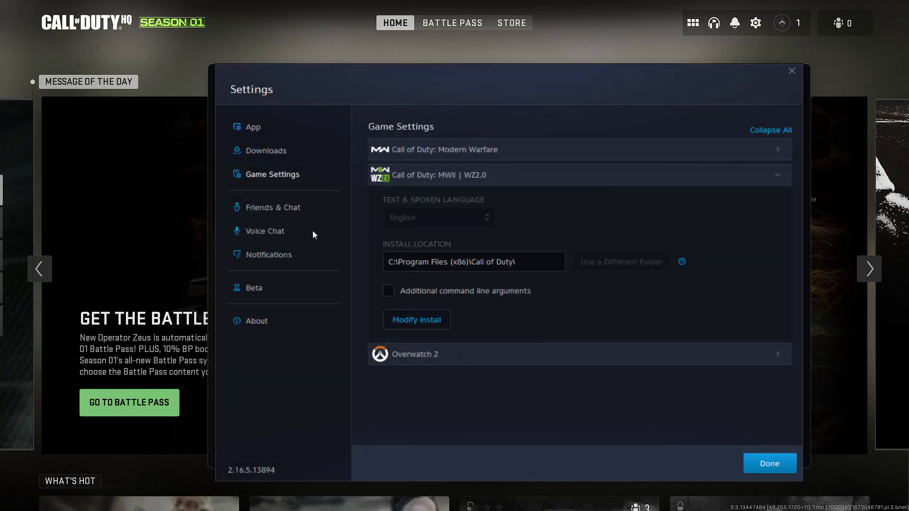
{"action": "left_click", "coordinate": [284, 231]}
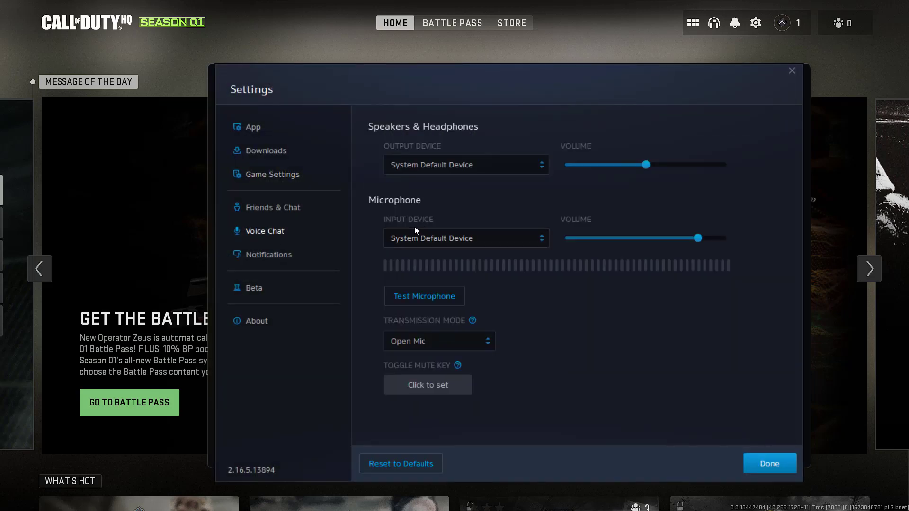
- Set voice input to Headset Microphone with Push to talk transmission and save with Done
{"action": "left_click", "coordinate": [451, 235]}
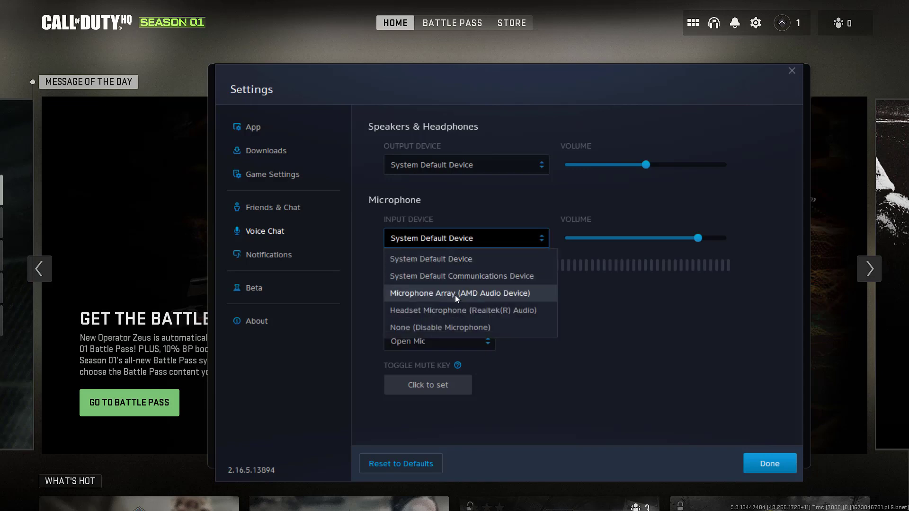
{"action": "left_click", "coordinate": [508, 311]}
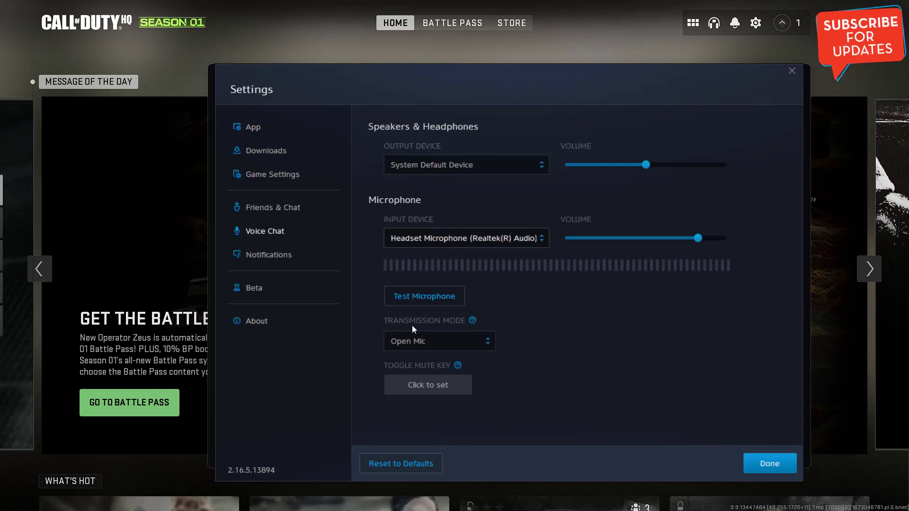
{"action": "left_click", "coordinate": [431, 344]}
{"action": "left_click", "coordinate": [419, 379]}
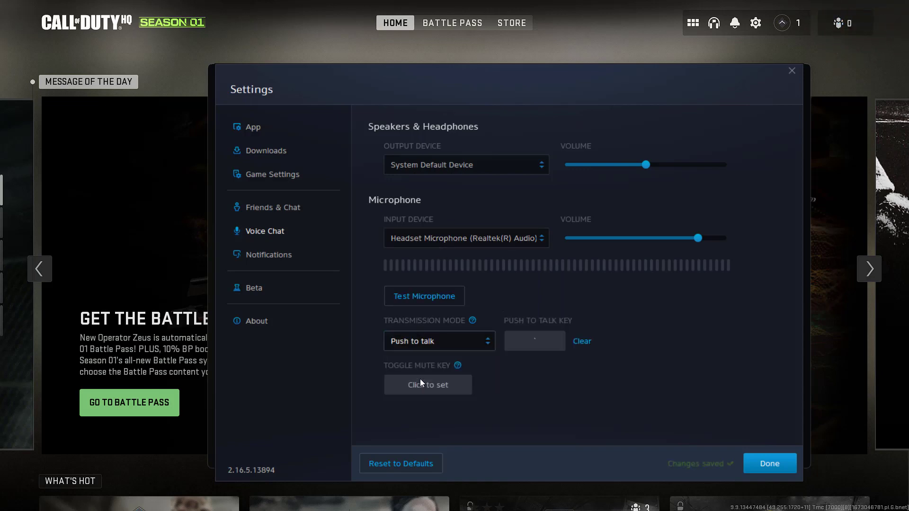
{"action": "left_click", "coordinate": [775, 464]}
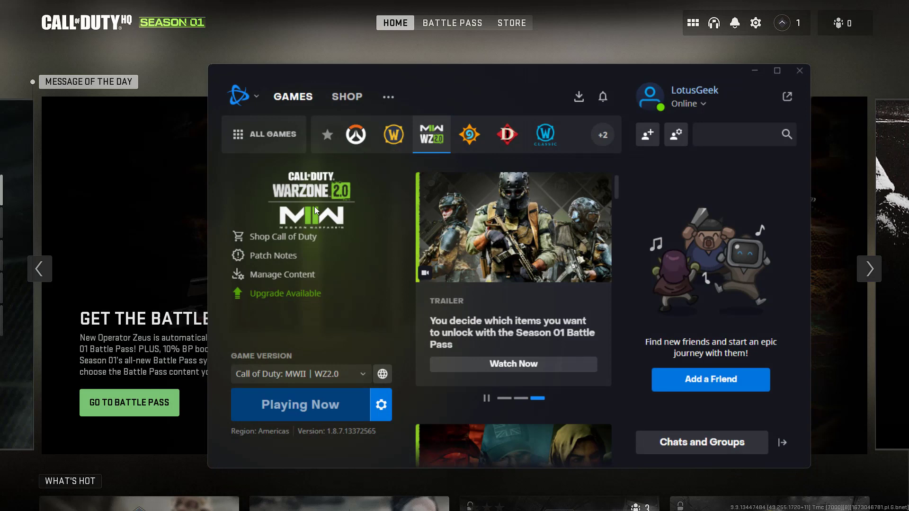
- Switch from the launcher to Modern Warfare II and enter its Audio settings
{"action": "key", "text": "alt+Tab"}
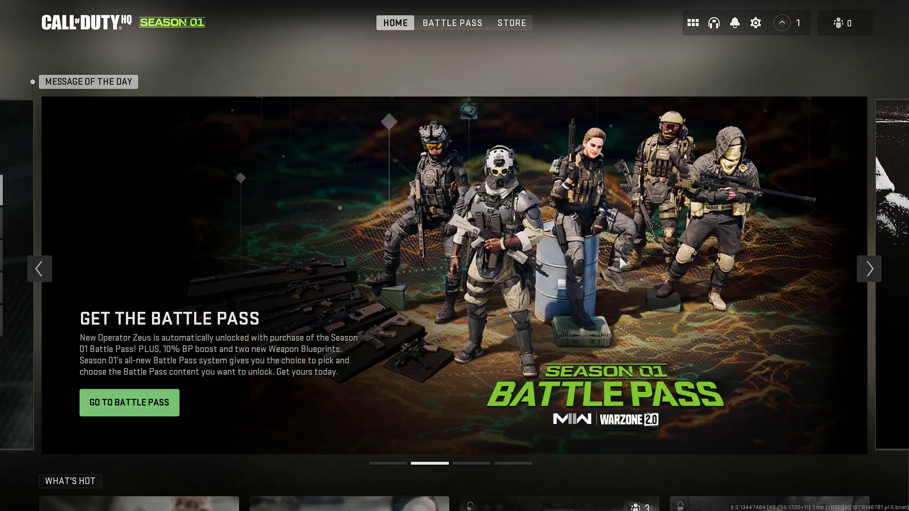
{"action": "left_click", "coordinate": [755, 23]}
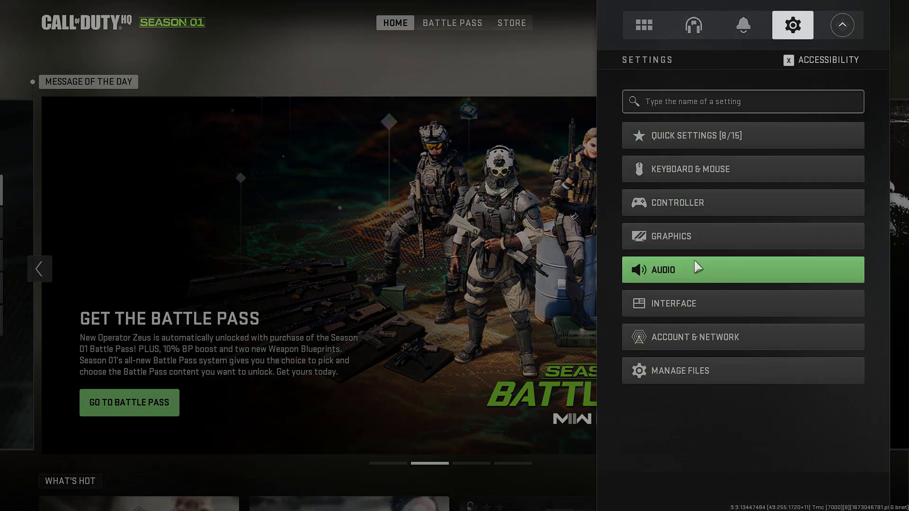
{"action": "left_click", "coordinate": [691, 273]}
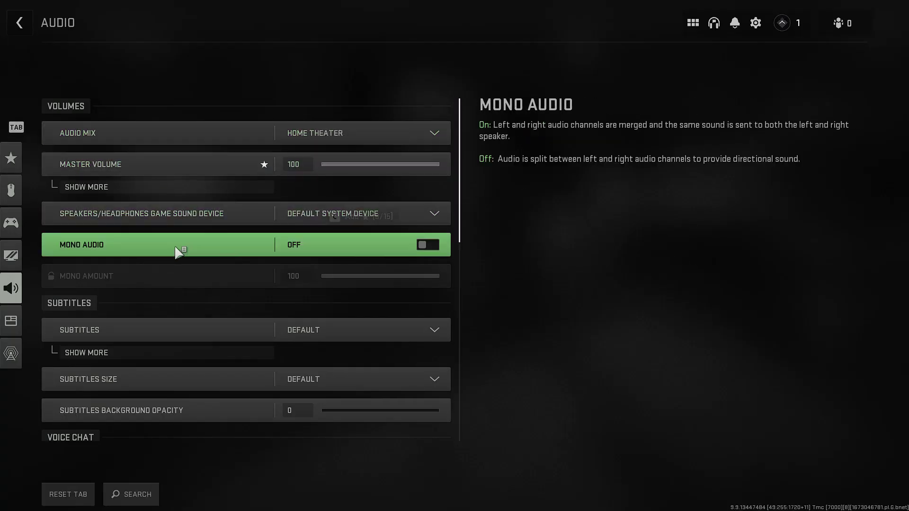
{"action": "scroll", "coordinate": [176, 246], "scroll_direction": "down", "scroll_amount": 1}
{"action": "scroll", "coordinate": [175, 247], "scroll_direction": "down", "scroll_amount": 1}
{"action": "scroll", "coordinate": [176, 246], "scroll_direction": "down", "scroll_amount": 2}
{"action": "scroll", "coordinate": [175, 246], "scroll_direction": "down", "scroll_amount": 1}
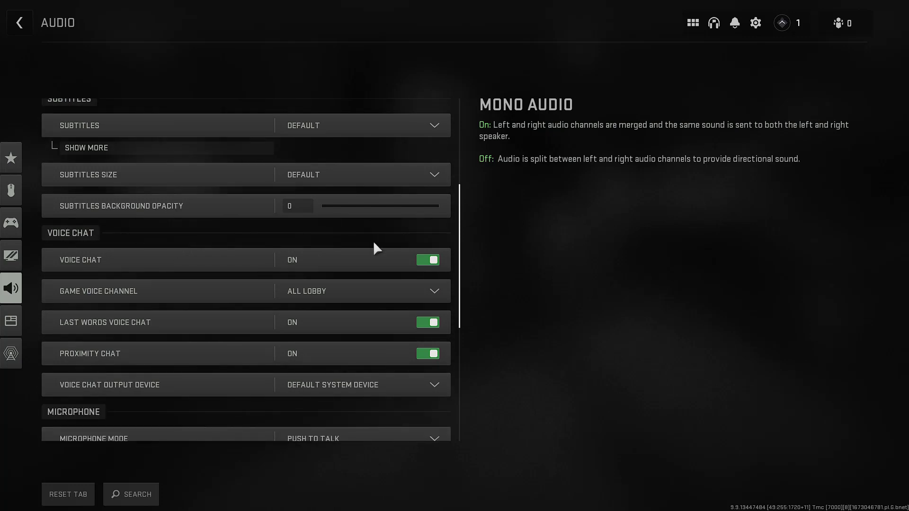
- Toggle in-game Voice Chat off and on twice so it ends ON
{"action": "left_click", "coordinate": [424, 261]}
{"action": "left_click", "coordinate": [428, 261]}
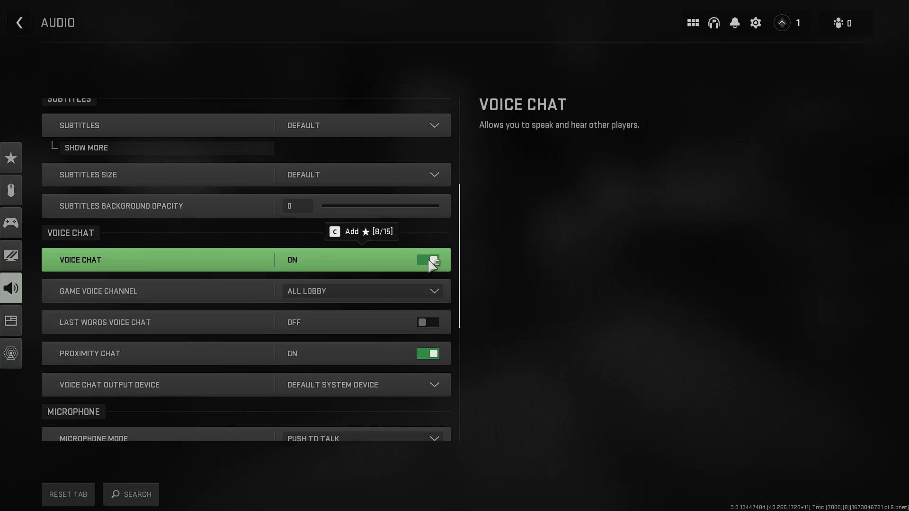
{"action": "left_click", "coordinate": [423, 263]}
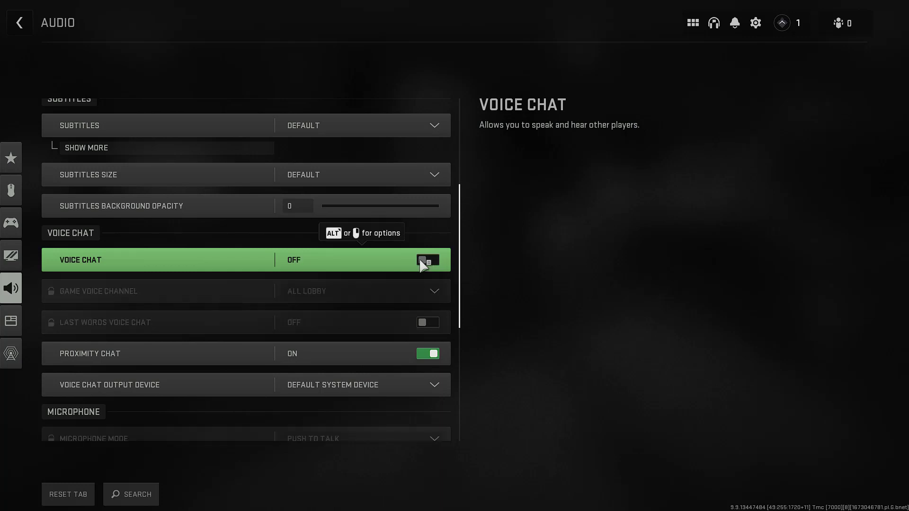
{"action": "left_click", "coordinate": [423, 262]}
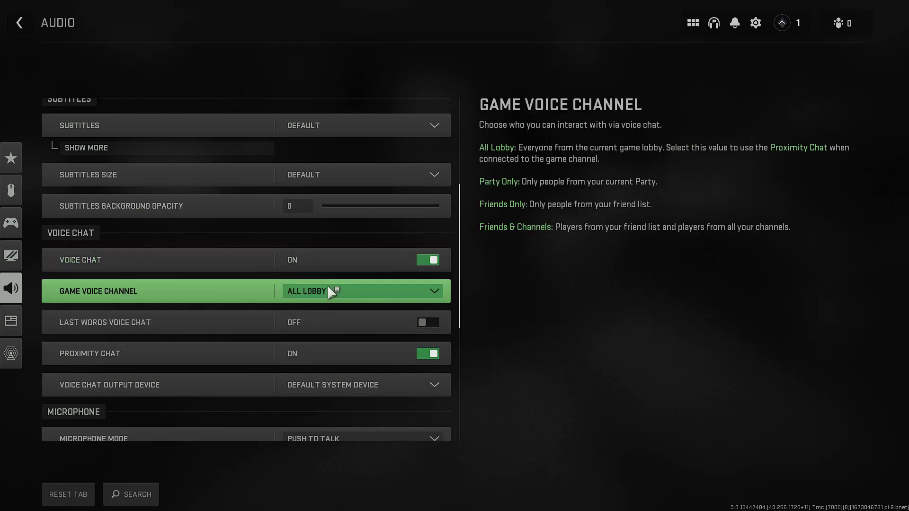
{"action": "scroll", "coordinate": [330, 287], "scroll_direction": "down", "scroll_amount": 1}
{"action": "scroll", "coordinate": [328, 285], "scroll_direction": "down", "scroll_amount": 5}
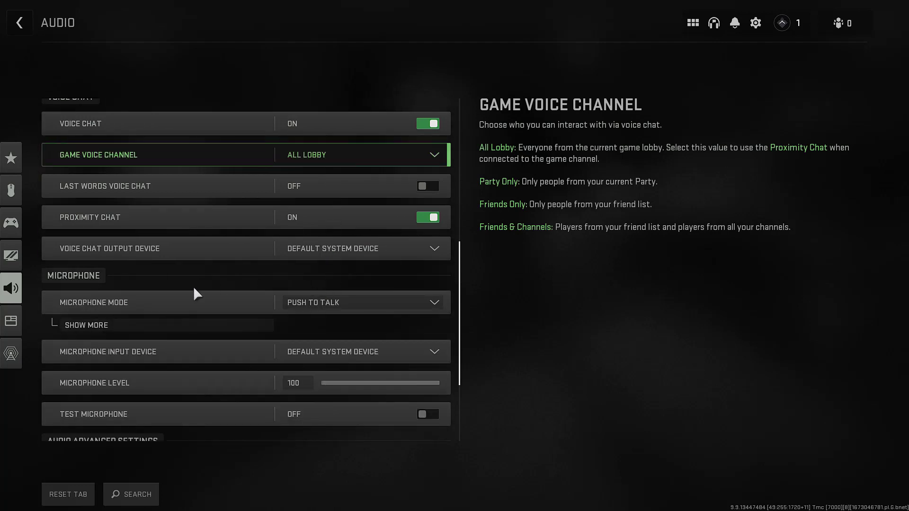
- Keep Microphone Mode on Push To Talk and leave Mute Yourself When Joining off after toggling it
{"action": "left_click", "coordinate": [345, 308]}
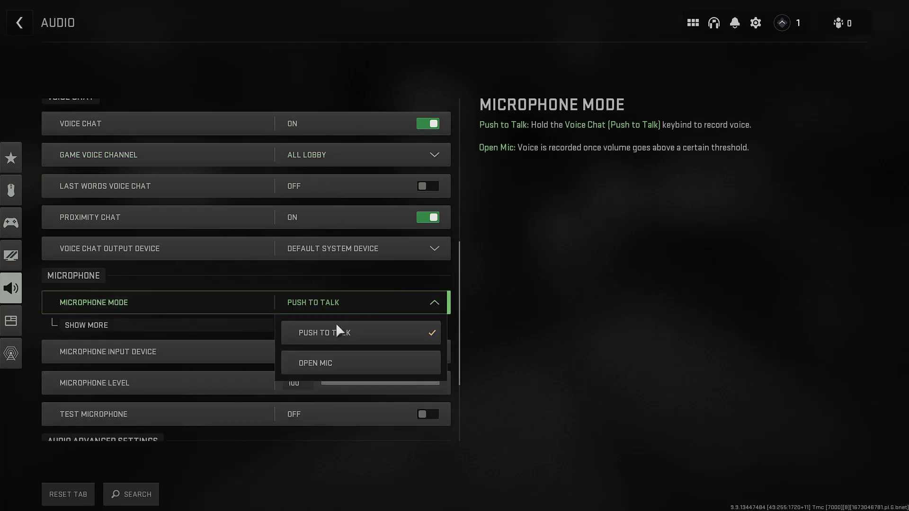
{"action": "left_click", "coordinate": [372, 339]}
{"action": "left_click", "coordinate": [95, 323]}
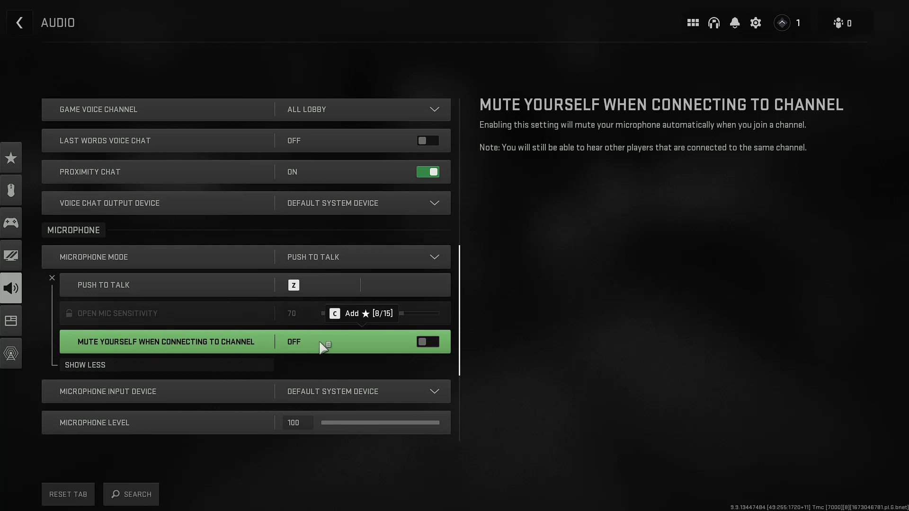
{"action": "left_click", "coordinate": [433, 348]}
{"action": "left_click", "coordinate": [429, 346]}
{"action": "scroll", "coordinate": [339, 322], "scroll_direction": "down", "scroll_amount": 2}
{"action": "scroll", "coordinate": [341, 329], "scroll_direction": "down", "scroll_amount": 1}
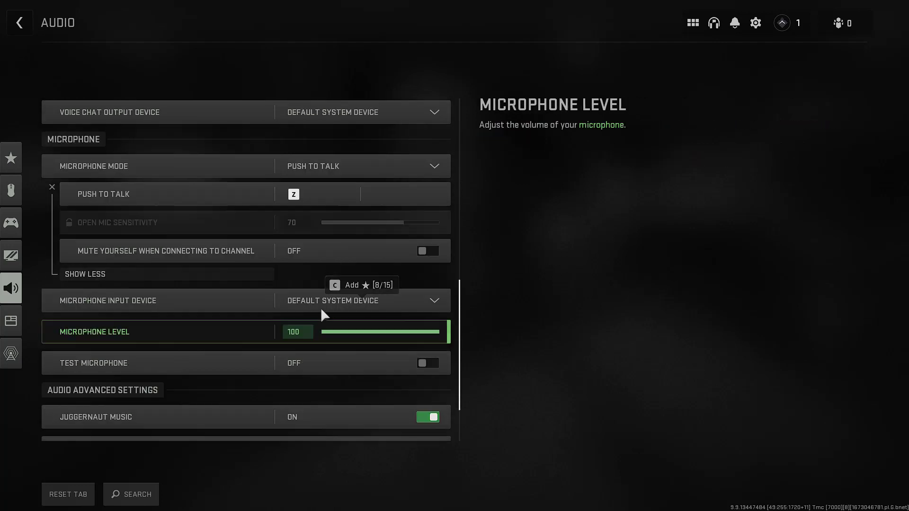
- Set Microphone Input Device to the Realtek Headset Microphone
{"action": "left_click", "coordinate": [343, 299]}
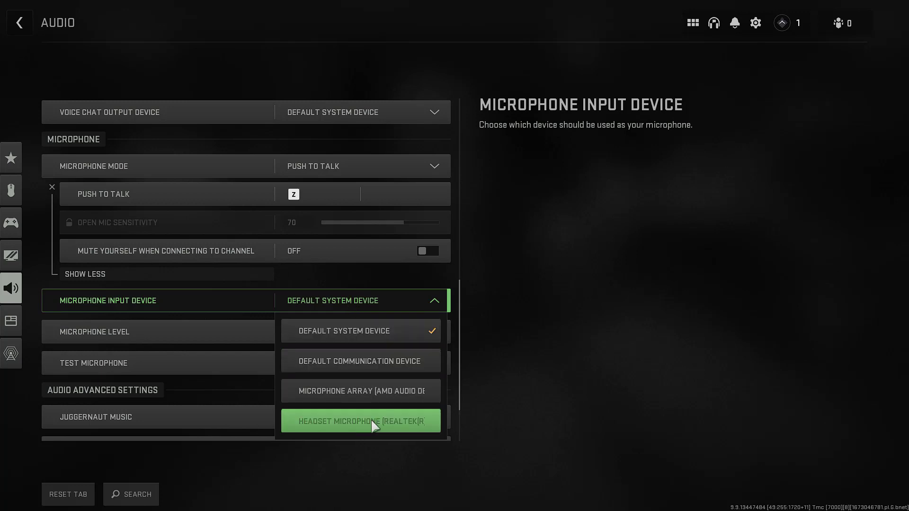
{"action": "left_click", "coordinate": [392, 426]}
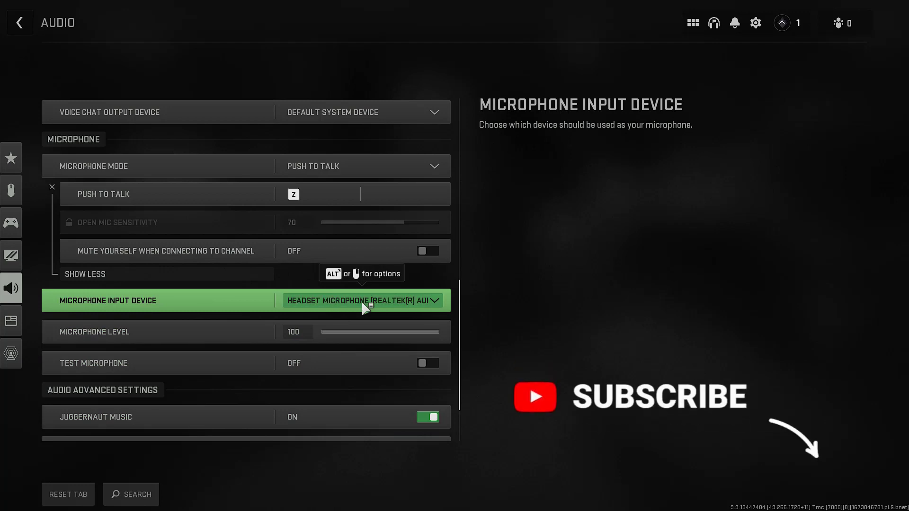
{"action": "scroll", "coordinate": [309, 317], "scroll_direction": "down", "scroll_amount": 3}
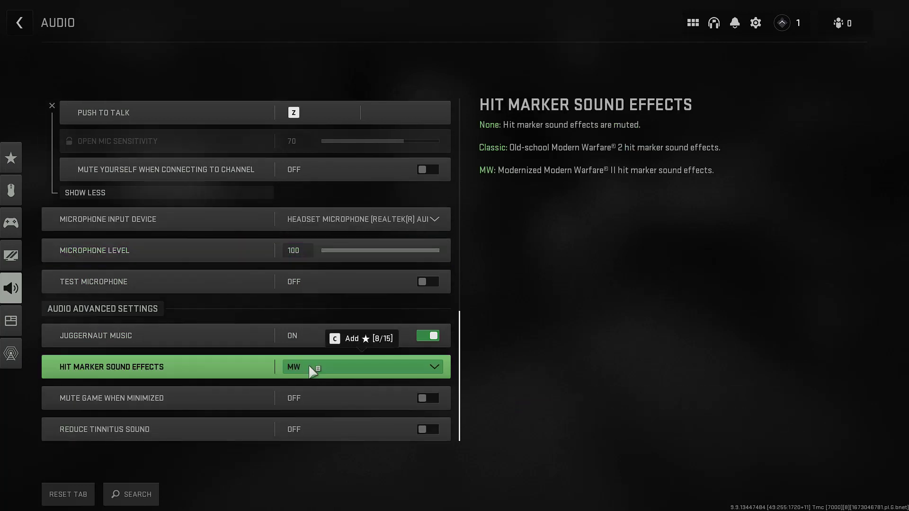
- Leave the Audio page and close the Settings panel back to the HQ home screen
{"action": "key", "text": "Down"}
{"action": "key", "text": "Down"}
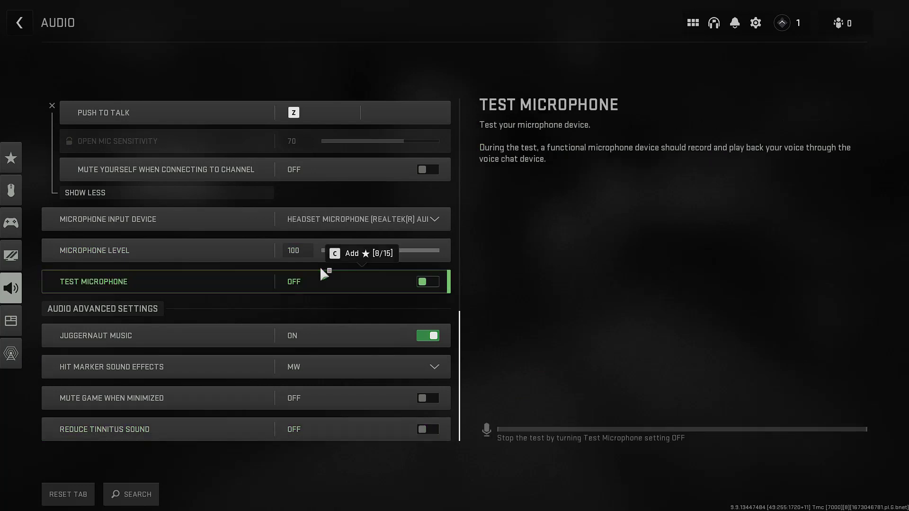
{"action": "left_click", "coordinate": [20, 25]}
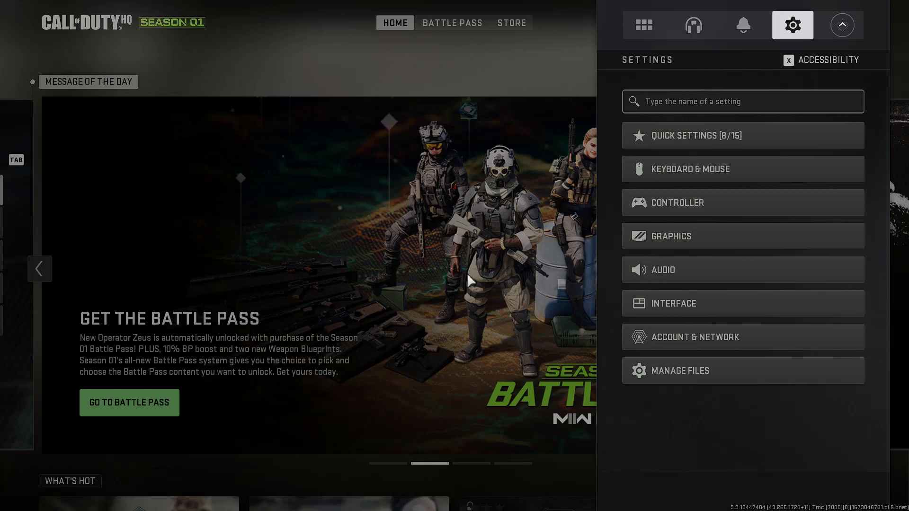
{"action": "key", "text": "Escape"}
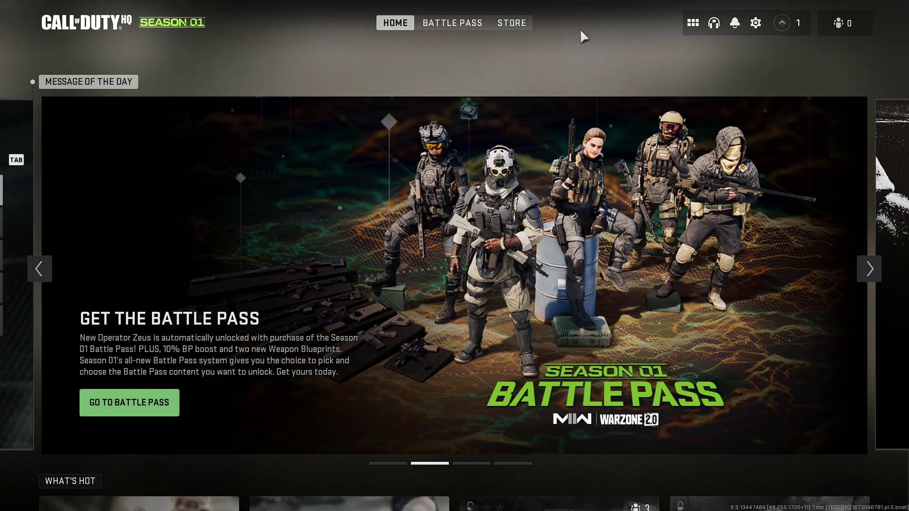
- Connect voice chat in the Party channel, then close the Channels panel
{"action": "left_click", "coordinate": [715, 21]}
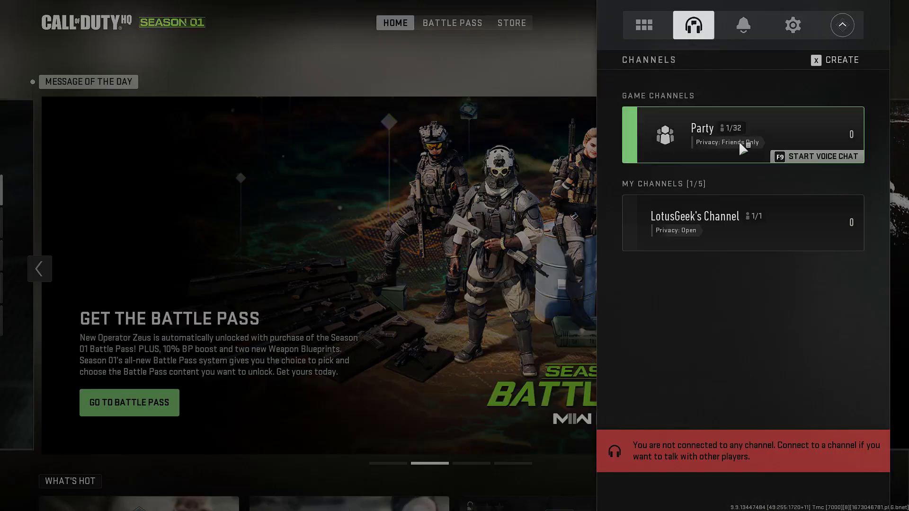
{"action": "left_click", "coordinate": [778, 133]}
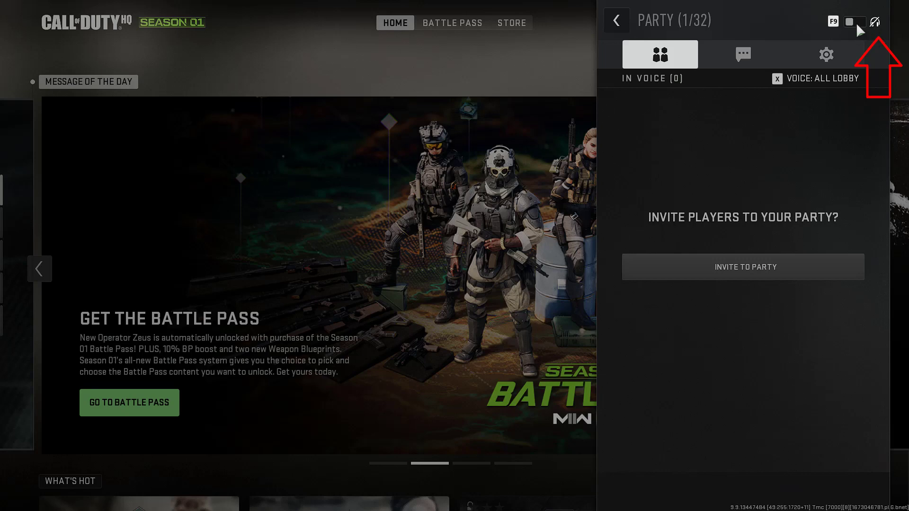
{"action": "left_click", "coordinate": [857, 27]}
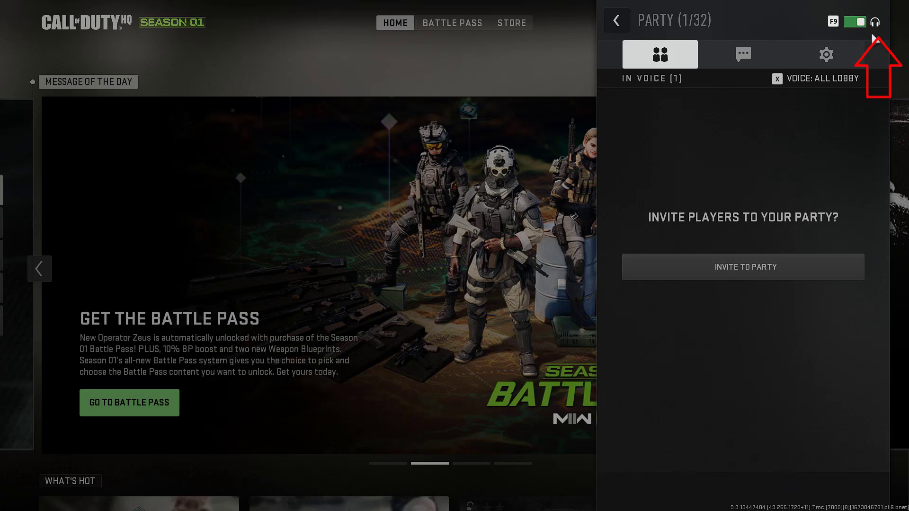
{"action": "left_click", "coordinate": [615, 23]}
{"action": "left_click", "coordinate": [548, 82]}
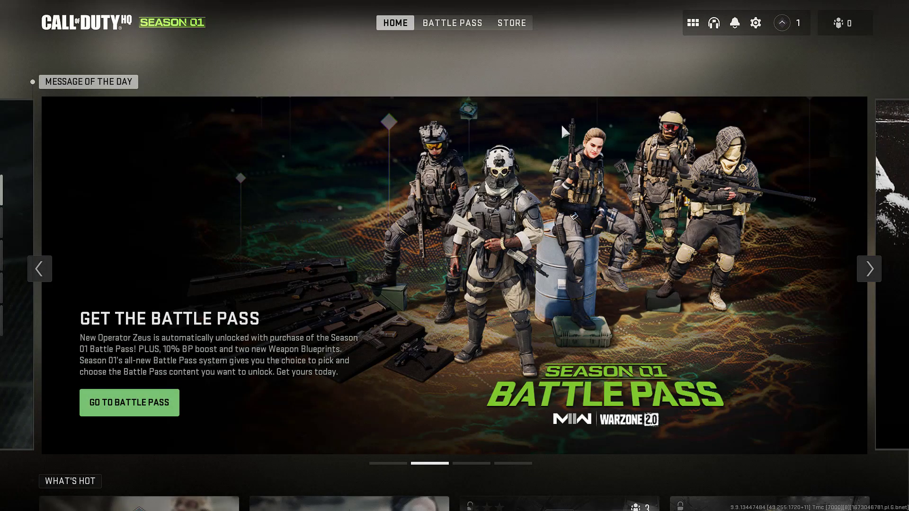
- Minimize the game with Win+D so the Windows desktop is showing
{"action": "key", "text": "super+d"}
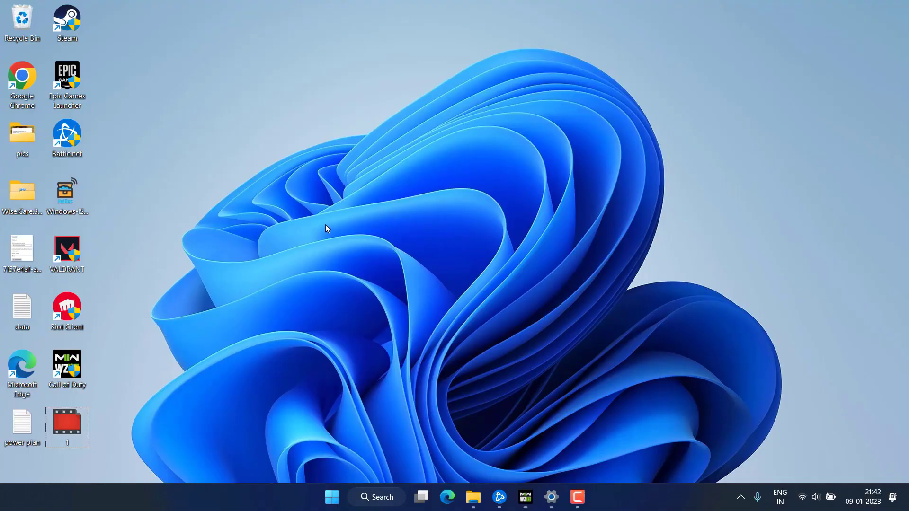